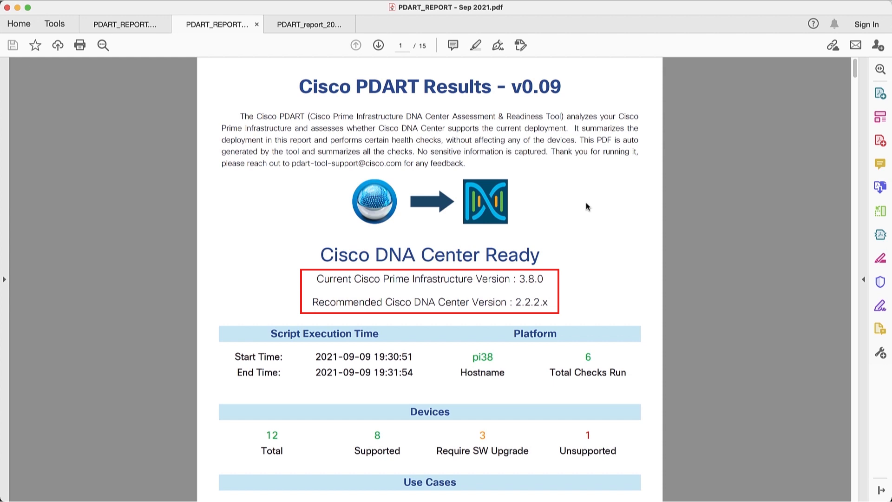
pyautogui.scroll(-5, 607, 233)
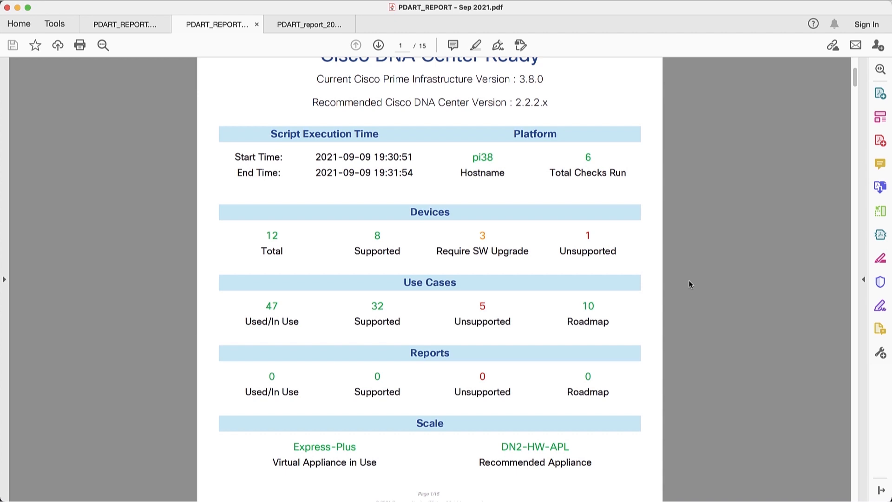
pyautogui.scroll(-5, 736, 314)
pyautogui.scroll(-5, 736, 314)
pyautogui.scroll(-5, 736, 314)
pyautogui.scroll(-3, 736, 314)
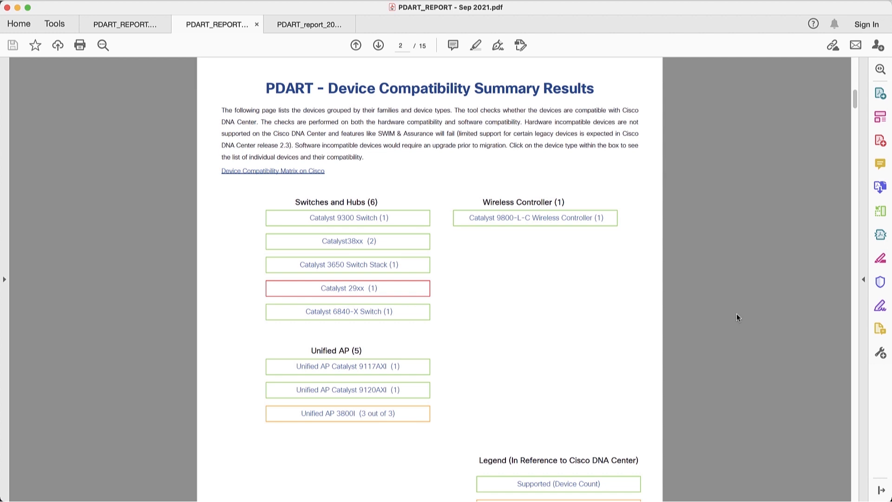
pyautogui.scroll(-2, 737, 313)
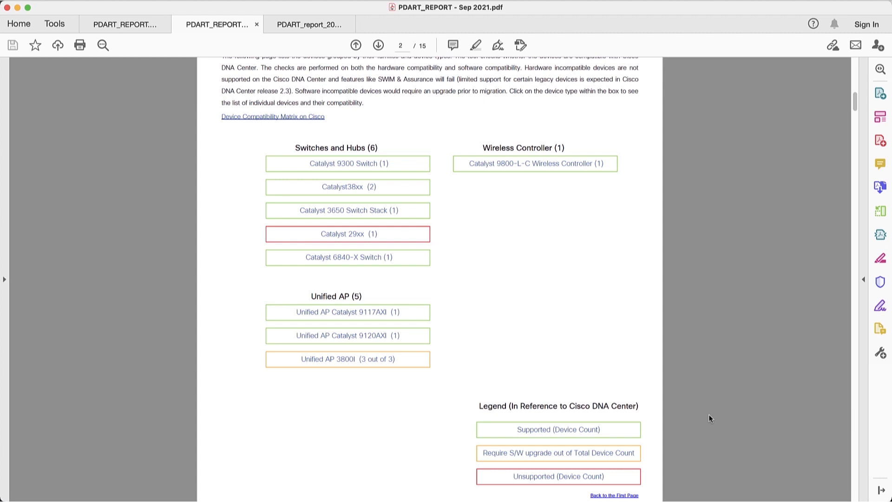
pyautogui.scroll(-10, 709, 414)
pyautogui.scroll(-5, 709, 414)
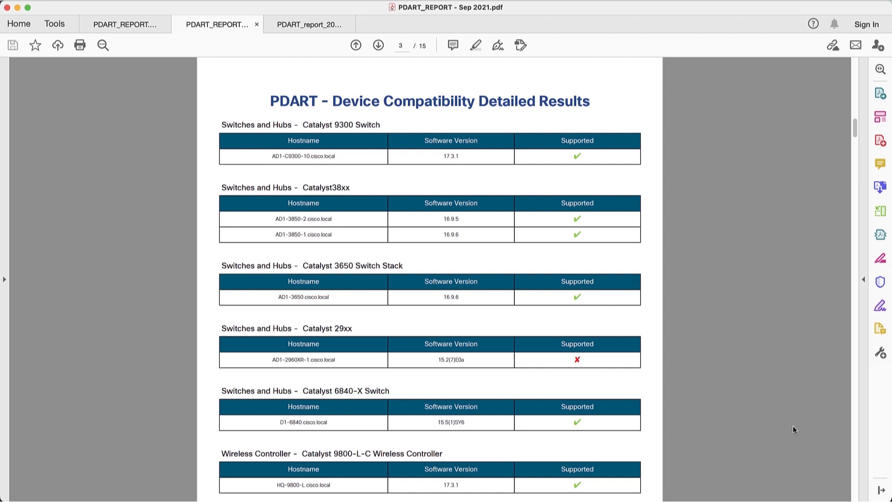
pyautogui.scroll(-10, 792, 425)
pyautogui.scroll(-5, 792, 426)
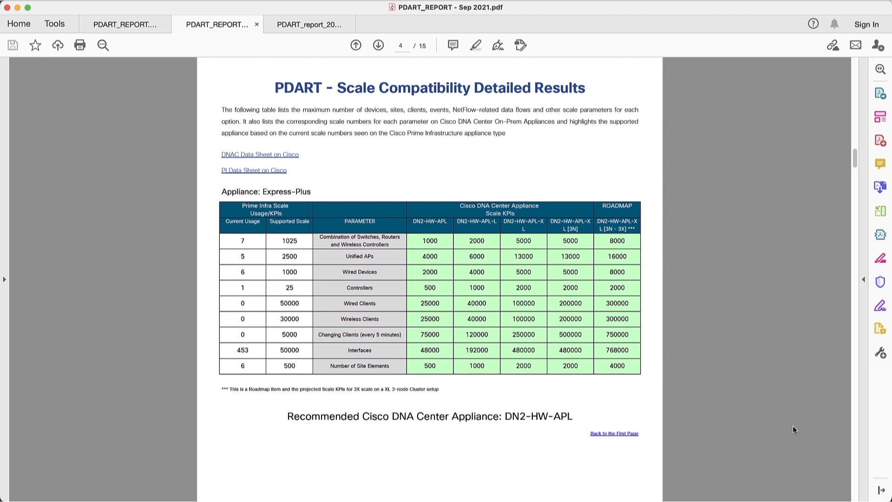
pyautogui.scroll(-10, 710, 245)
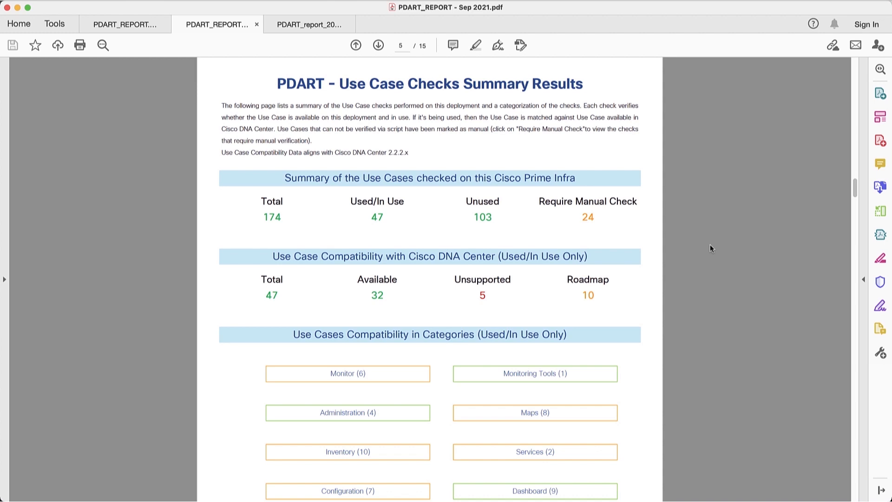
pyautogui.scroll(-5, 710, 245)
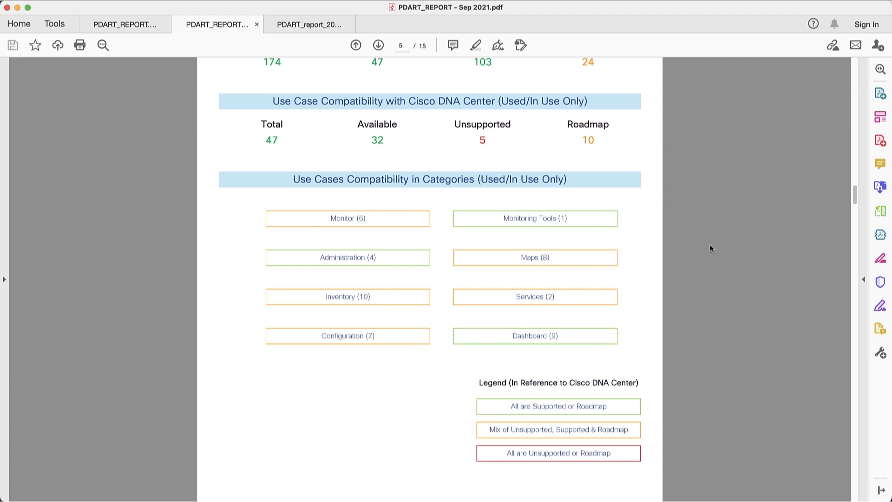
pyautogui.scroll(-10, 709, 245)
pyautogui.scroll(-10, 709, 244)
pyautogui.scroll(-10, 711, 245)
pyautogui.scroll(-5, 710, 245)
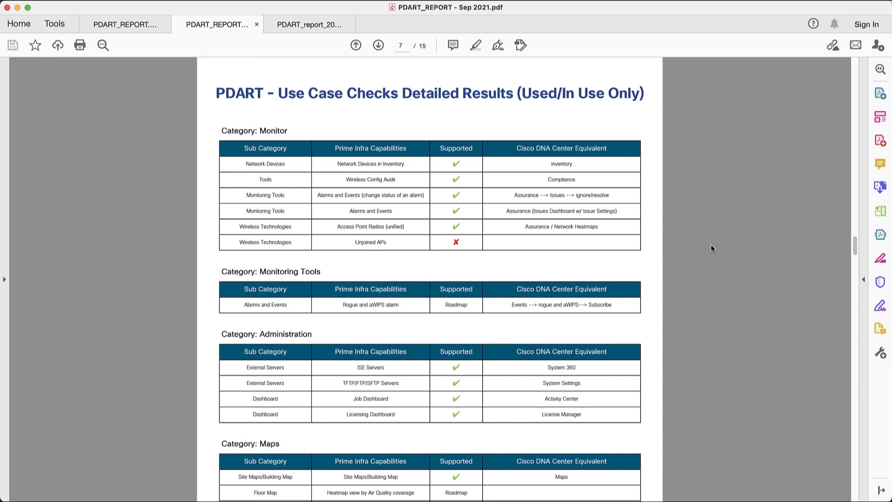
pyautogui.scroll(-10, 711, 245)
pyautogui.scroll(-10, 711, 245)
pyautogui.scroll(-10, 711, 245)
pyautogui.scroll(-5, 711, 245)
pyautogui.scroll(-2, 711, 244)
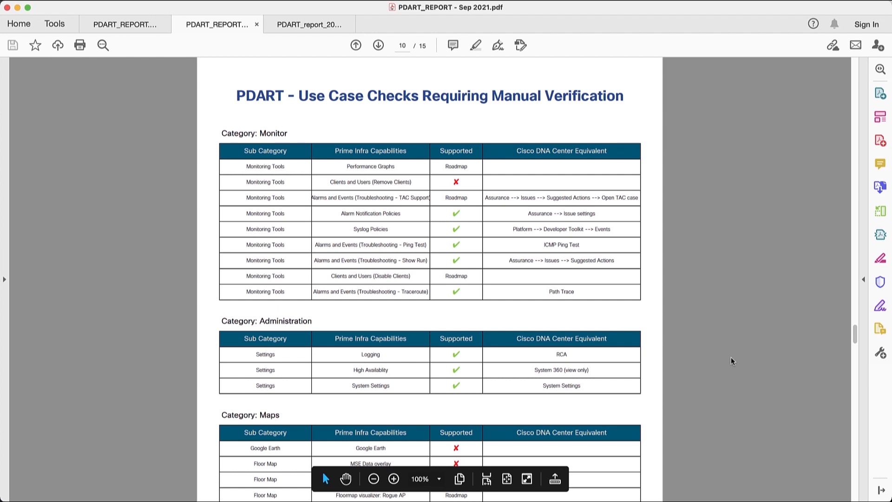
pyautogui.scroll(-10, 646, 257)
pyautogui.scroll(-8, 646, 256)
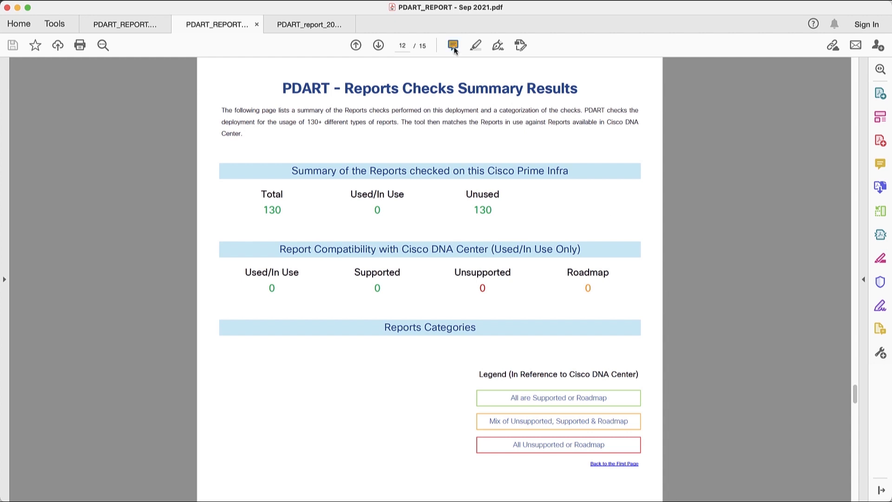
pyautogui.click(310, 25)
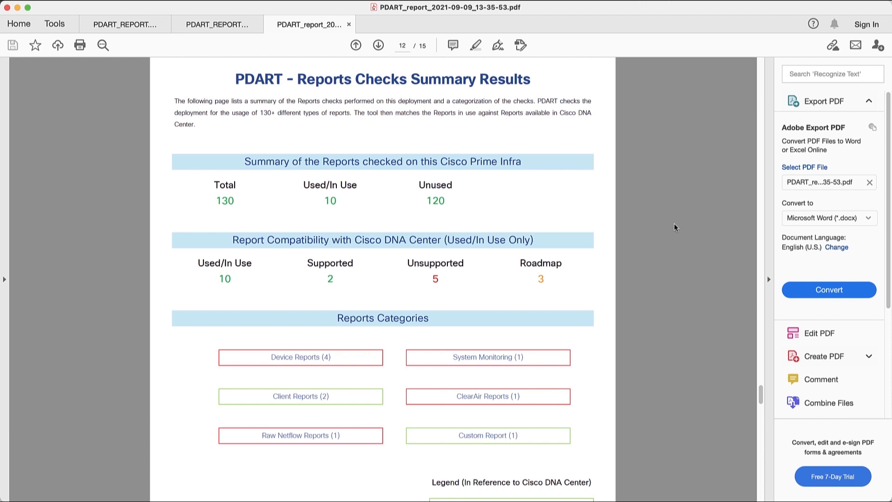
pyautogui.scroll(-4, 674, 223)
pyautogui.scroll(-4, 674, 223)
pyautogui.scroll(-3, 674, 223)
pyautogui.scroll(-3, 674, 223)
pyautogui.scroll(-2, 673, 223)
pyautogui.scroll(-3, 674, 223)
pyautogui.scroll(2, 674, 223)
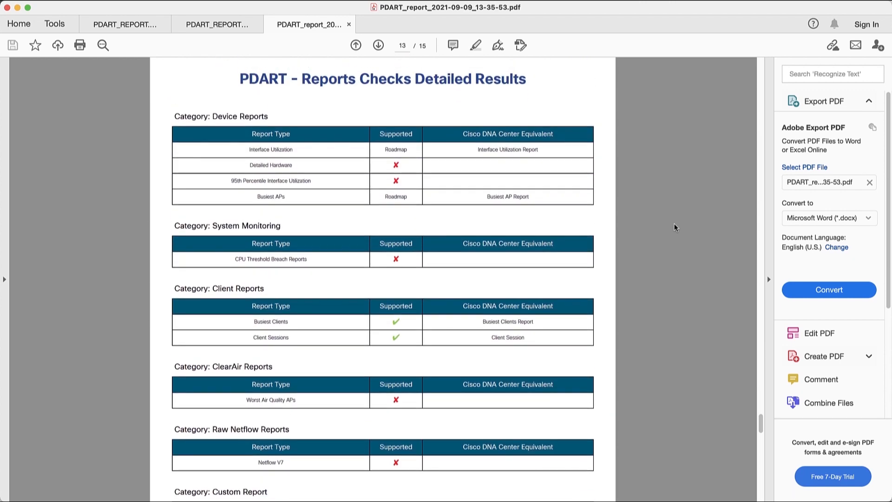